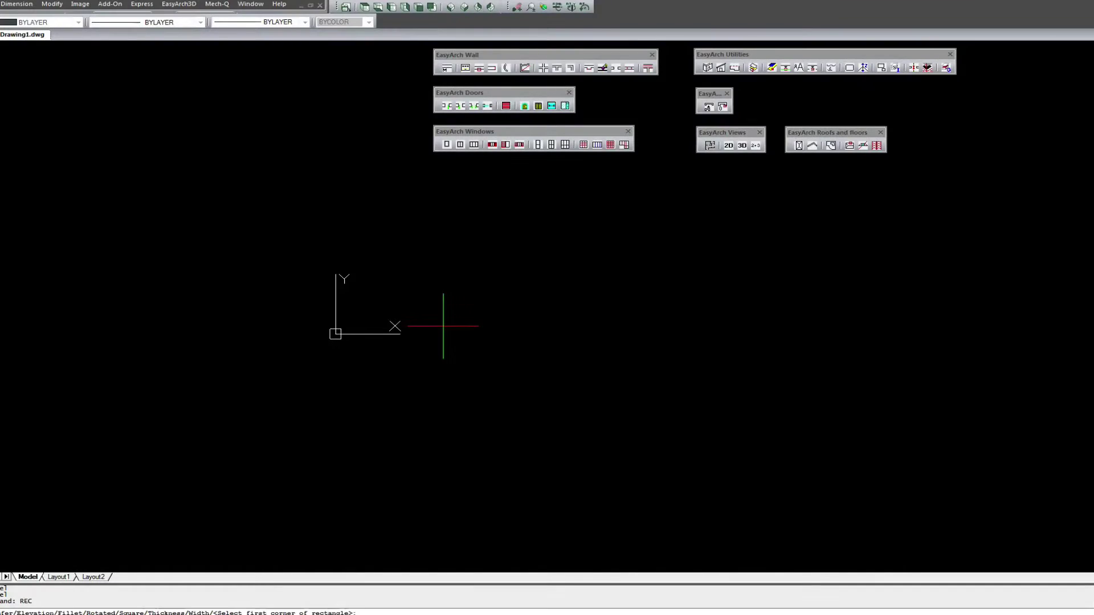
# - Draw the 25' by 15' footprint rectangle from a picked first corner
pyautogui.click(442, 326)
pyautogui.write('@2')
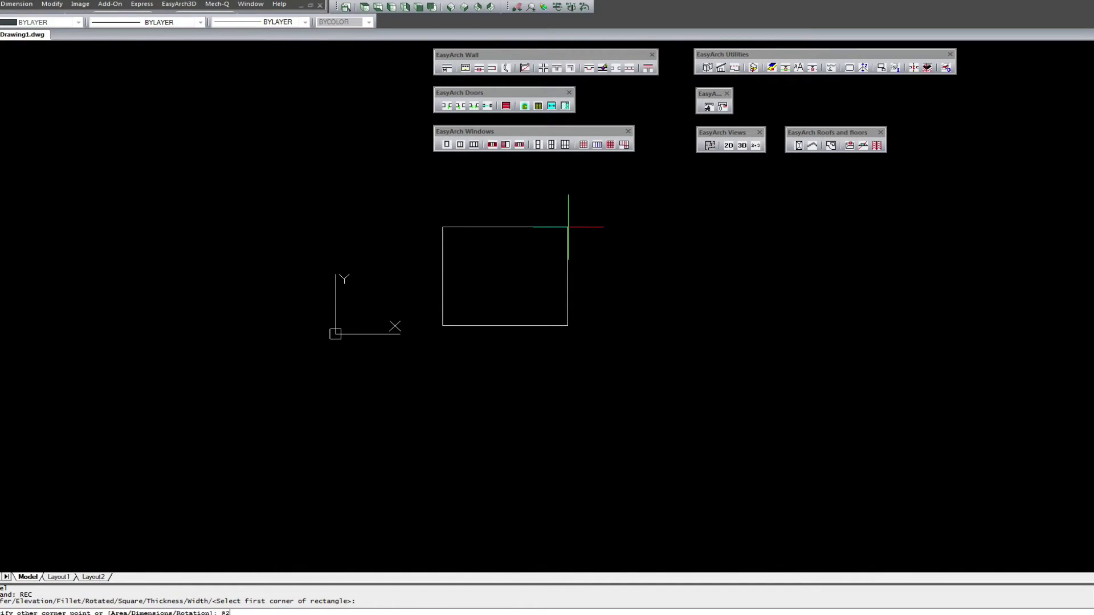
pyautogui.write("5',")
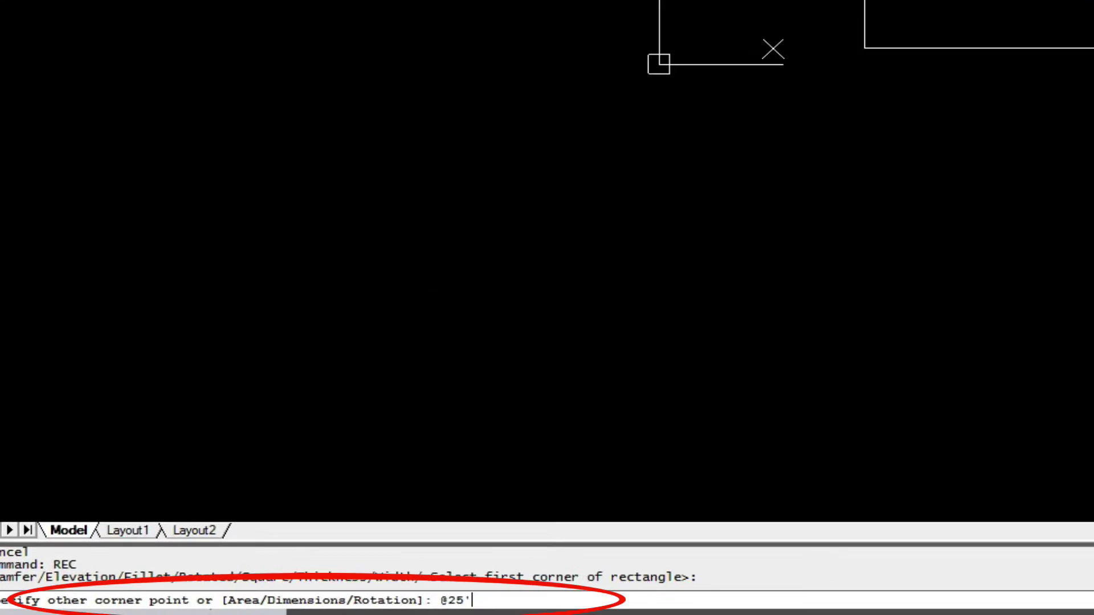
pyautogui.write("15'")
pyautogui.press('Return')
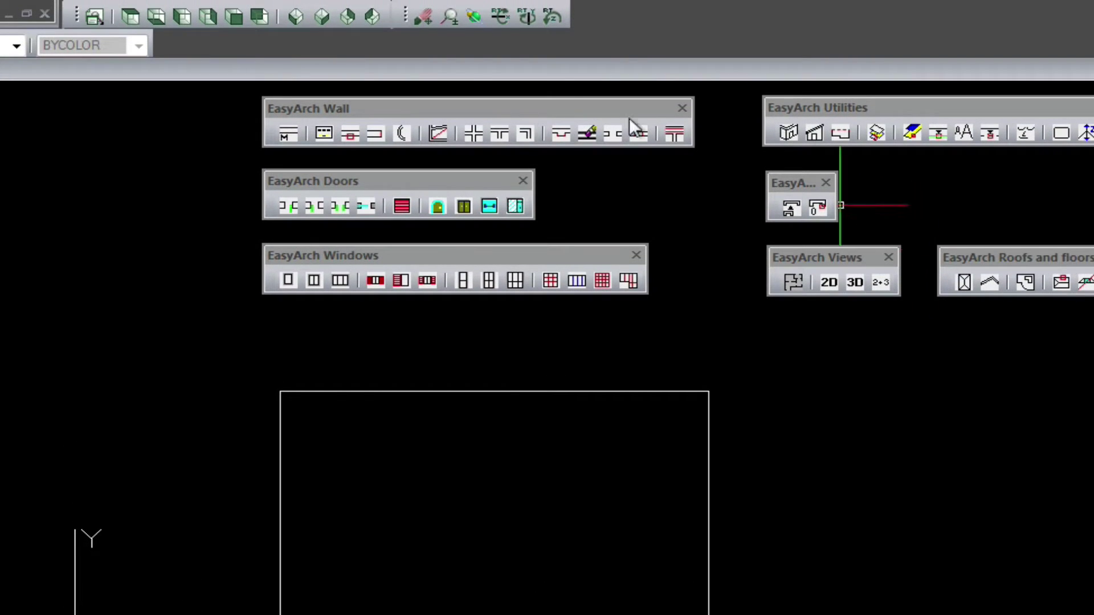
pyautogui.rightClick(295, 17)
pyautogui.moveTo(351, 98)
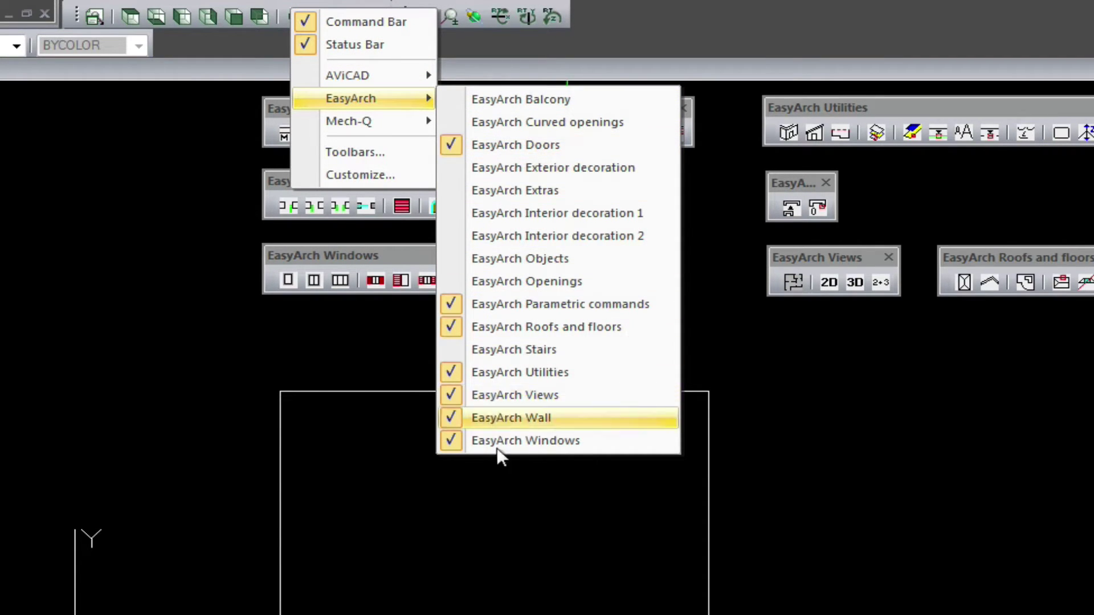
pyautogui.press('Escape')
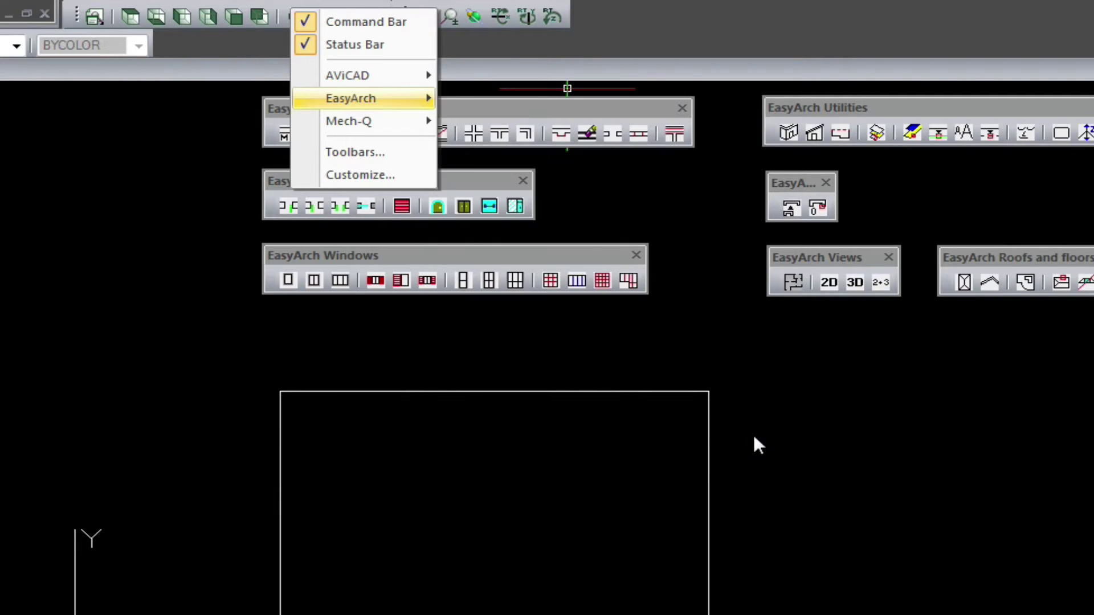
pyautogui.press('Escape')
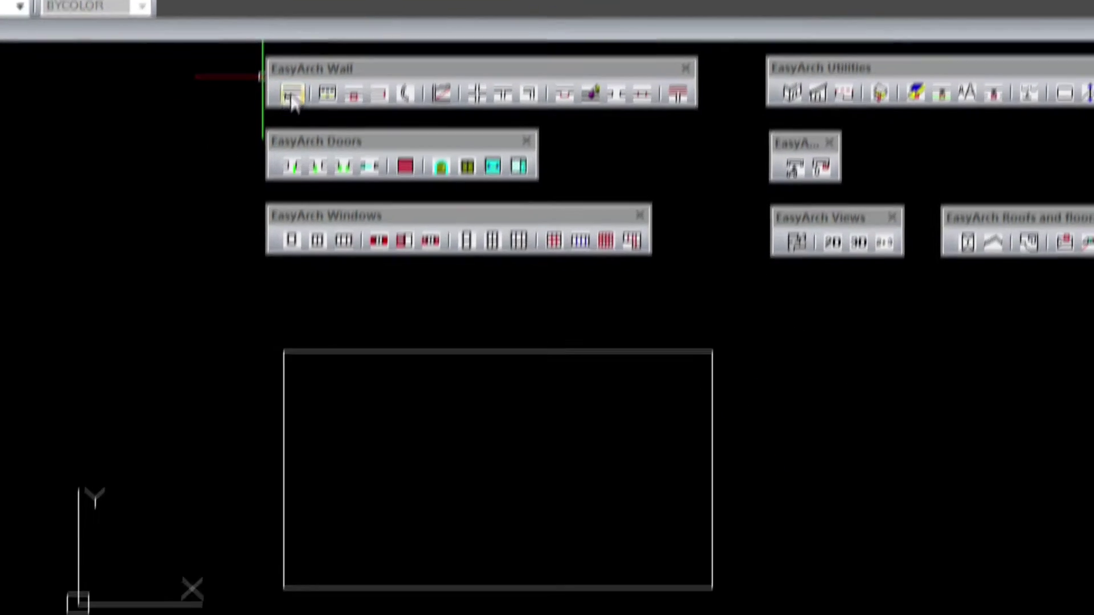
# - Trace right-justified 3½-inch walls through all four corners of the footprint rectangle
pyautogui.click(288, 134)
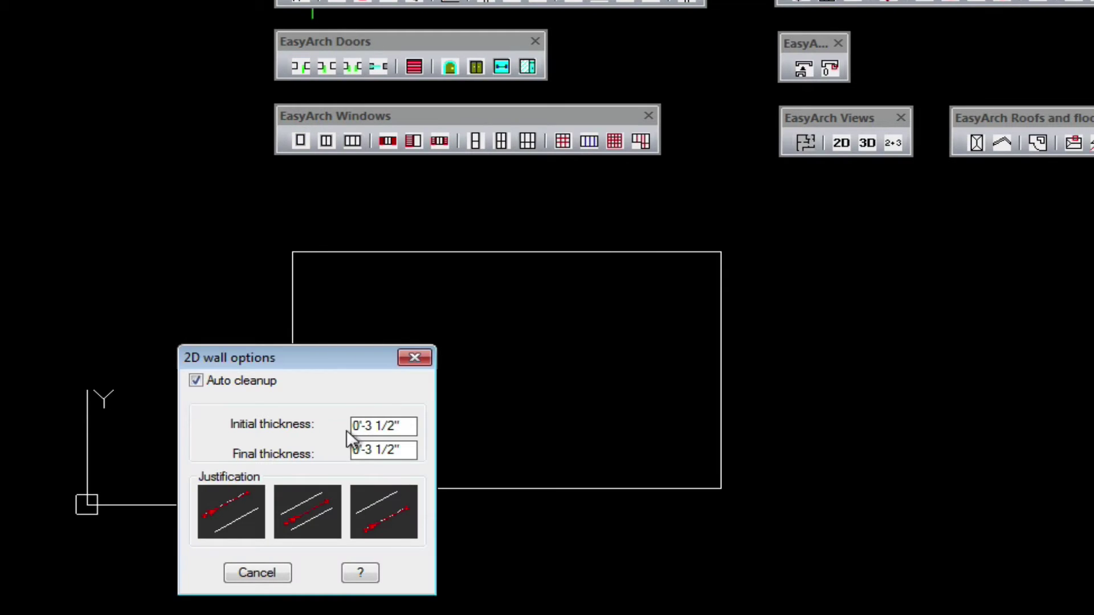
pyautogui.click(387, 510)
pyautogui.click(292, 489)
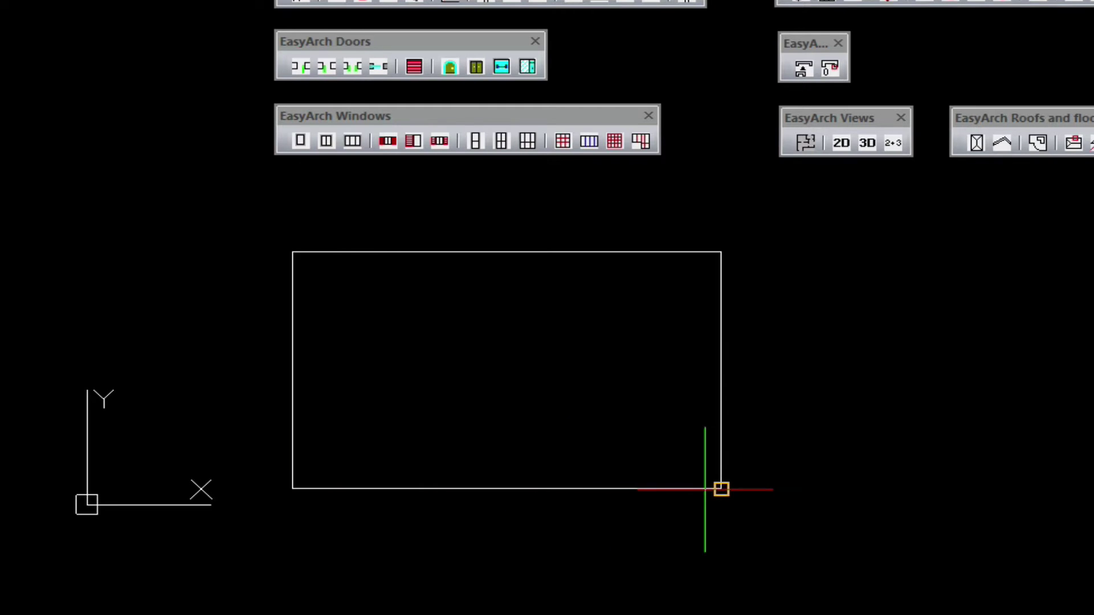
pyautogui.click(721, 489)
pyautogui.click(720, 251)
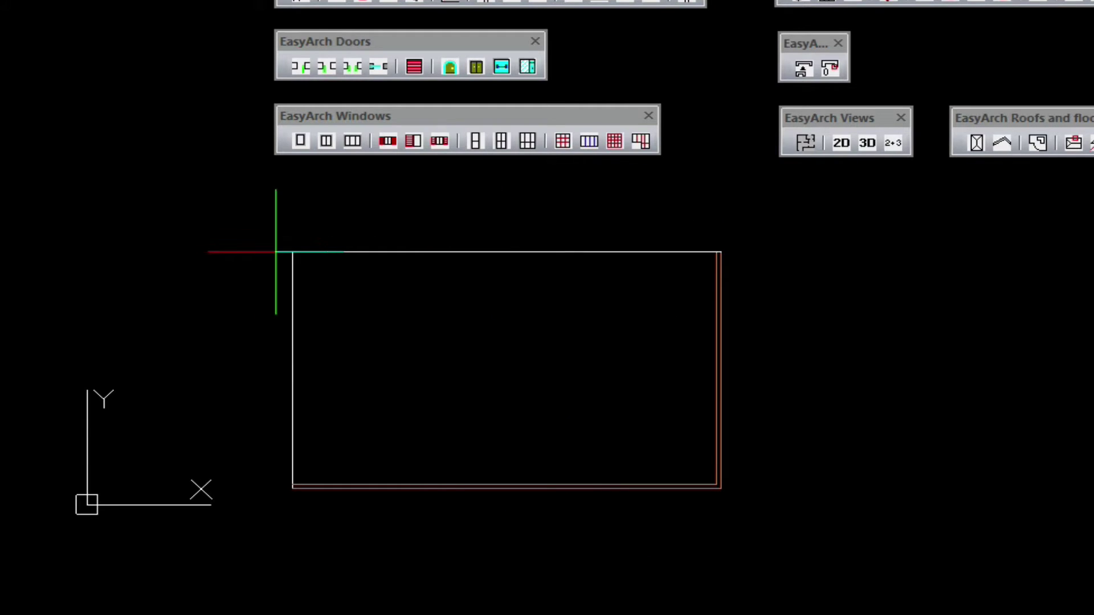
pyautogui.click(293, 252)
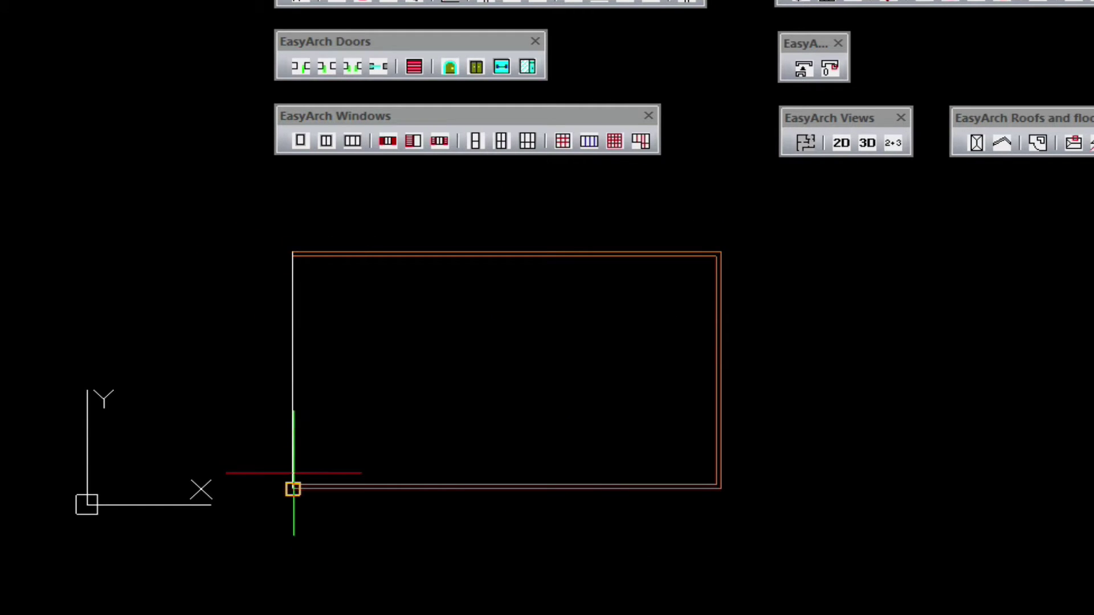
pyautogui.click(293, 489)
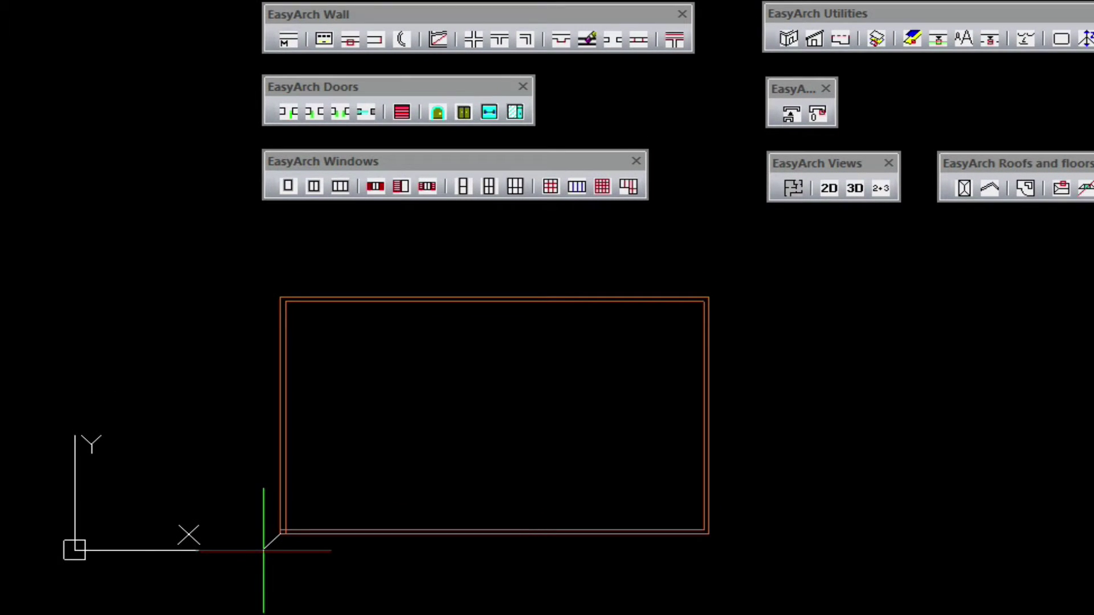
pyautogui.press('Escape')
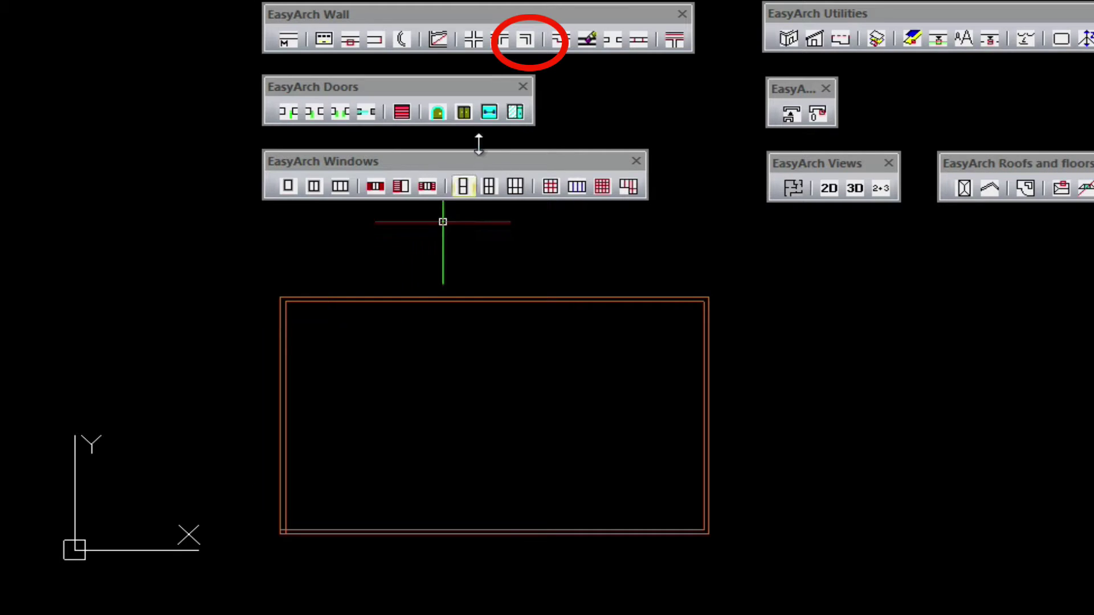
# - Switch the four-wall plan to the SE Isometric view
pyautogui.click(528, 39)
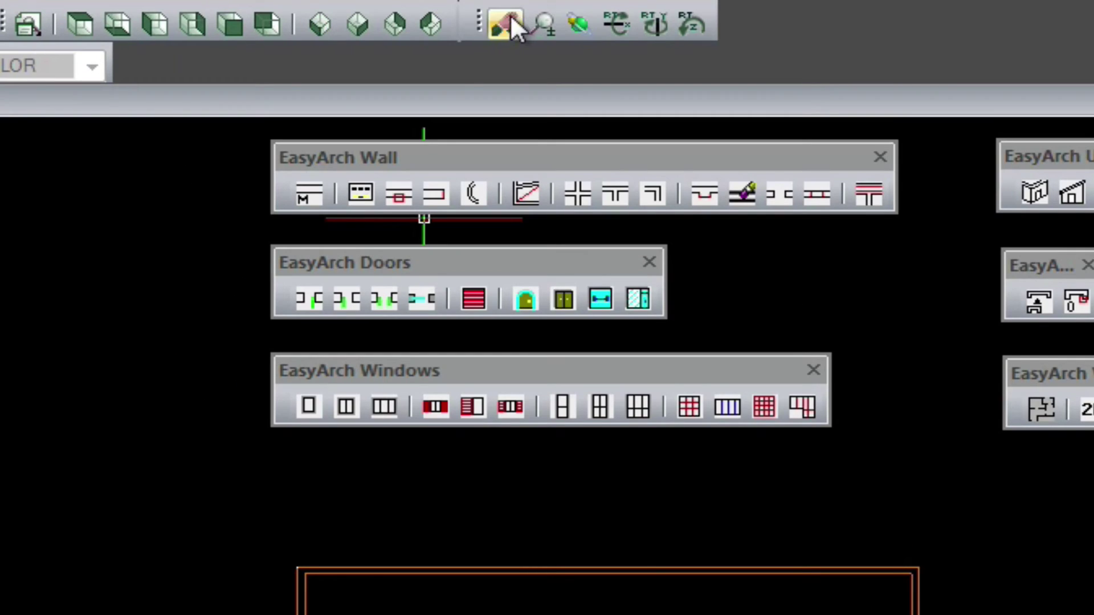
pyautogui.click(320, 24)
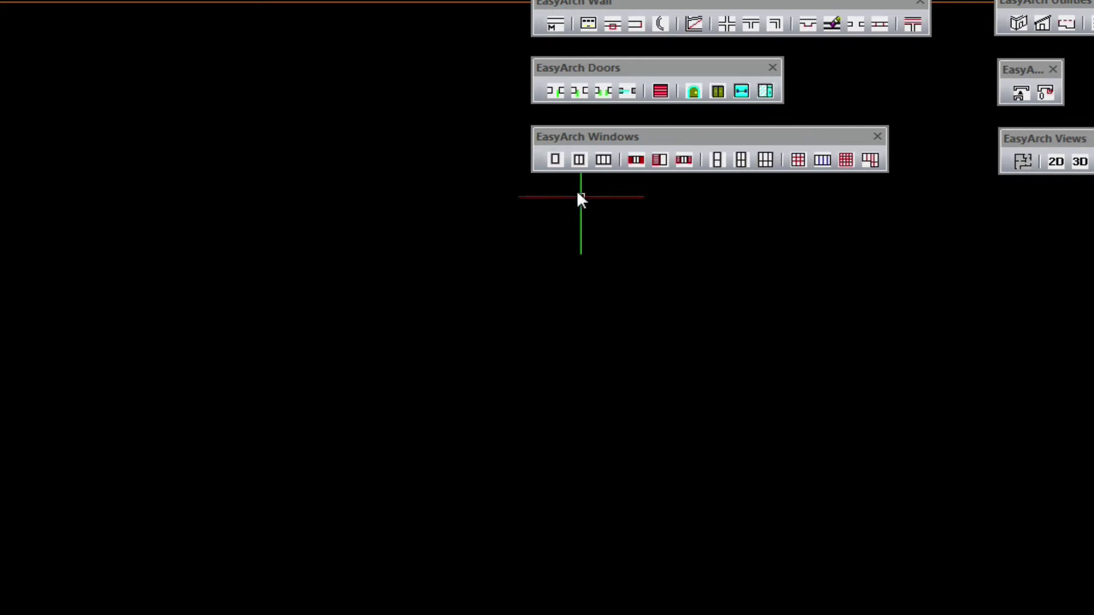
# - Choose the plain 2'-0" by 5'-0" single-pane window and open the architecture add-on preferences
pyautogui.click(556, 160)
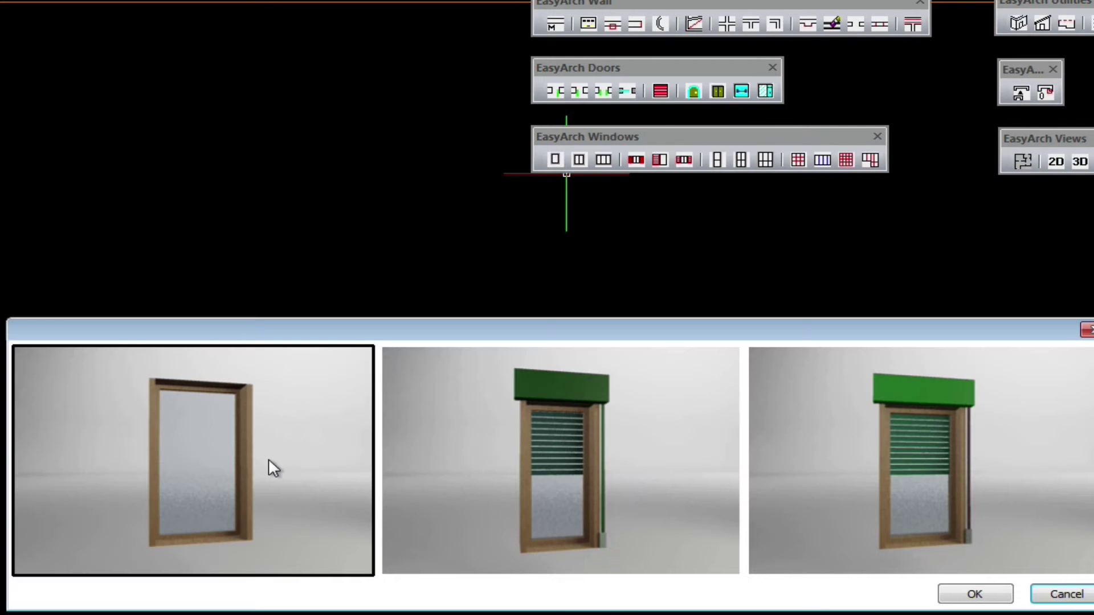
pyautogui.click(972, 596)
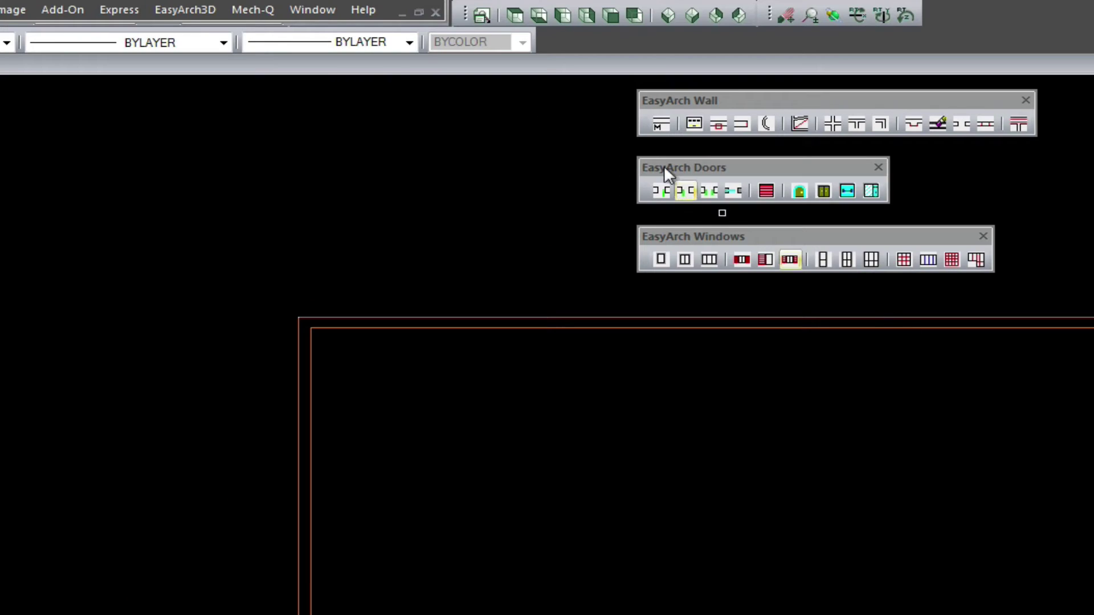
pyautogui.click(197, 10)
pyautogui.click(200, 29)
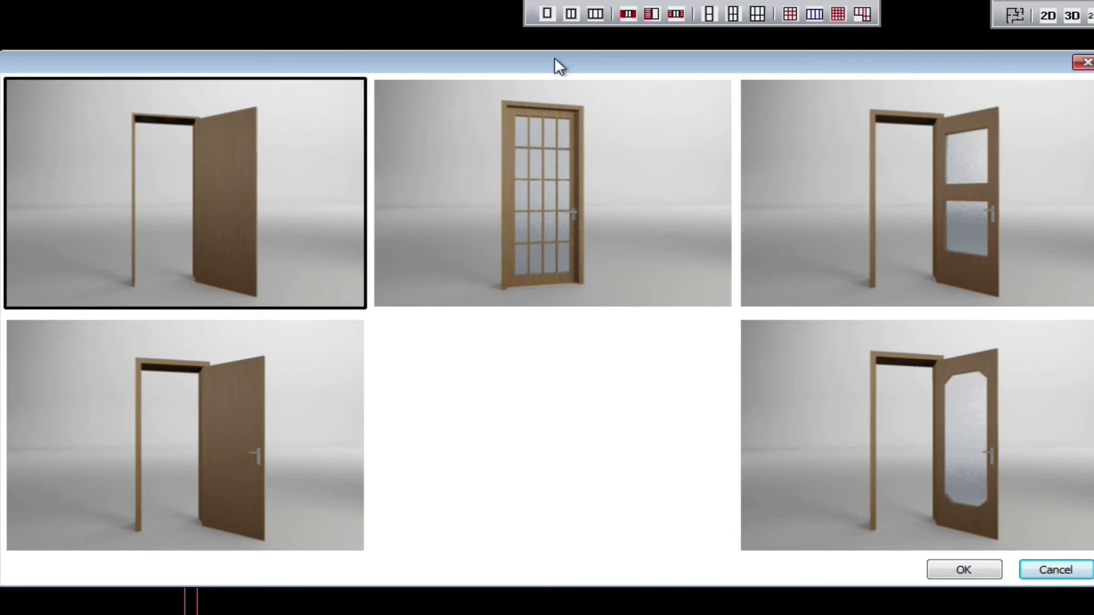
# - Select the fully glazed 3'-0" by 8'-0" panel door type
pyautogui.click(575, 171)
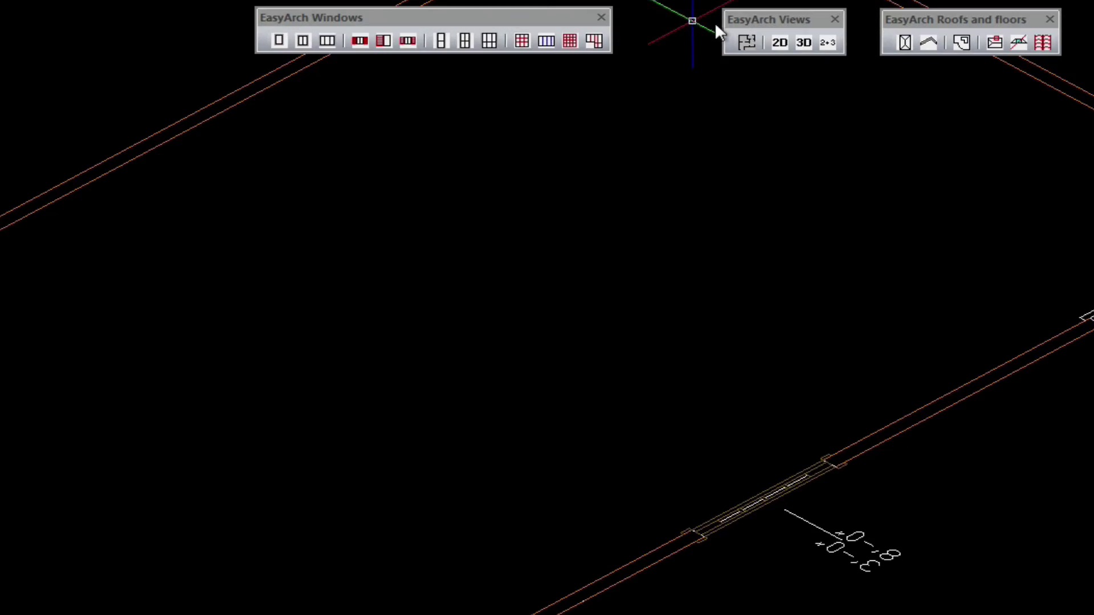
# - Show the house as a 3D model, shade it with SHADE, and orbit to a low front view
pyautogui.click(803, 39)
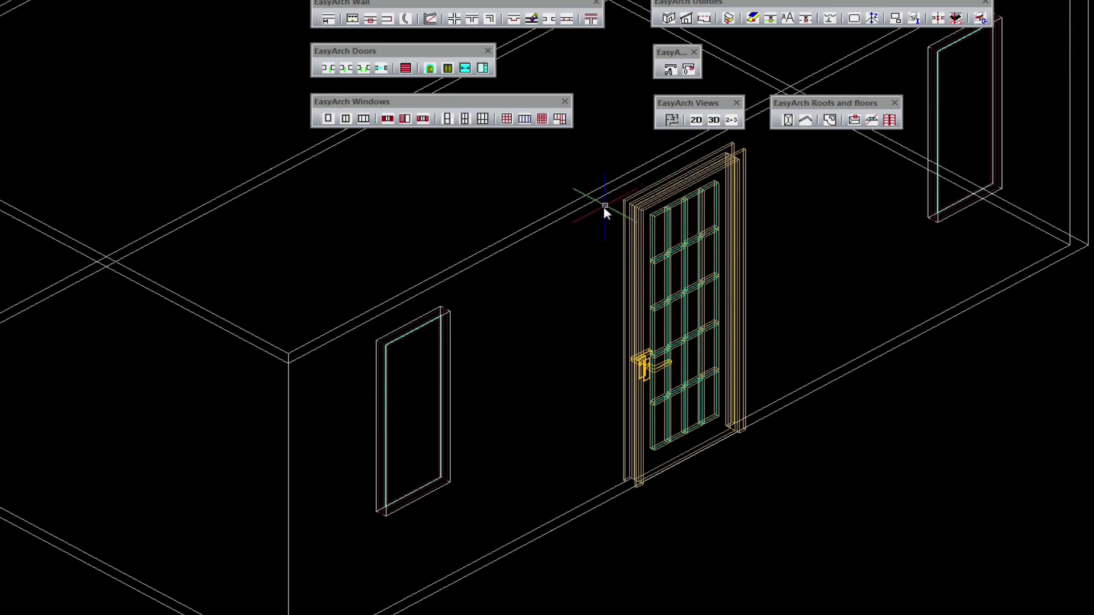
pyautogui.write('SHADE')
pyautogui.press('Return')
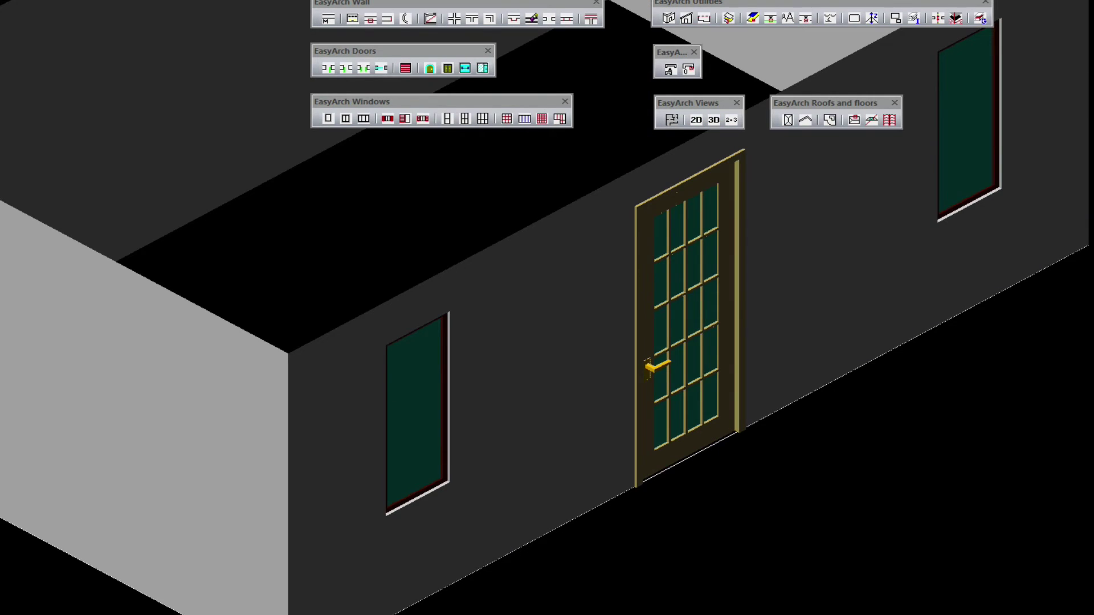
pyautogui.moveTo(650, 254)
pyautogui.keyDown('ctrl'); pyautogui.keyDown('shift'); pyautogui.mouseDown(button='middle')
pyautogui.moveTo(631, 249)
pyautogui.moveTo(649, 211)
pyautogui.moveTo(995, 314)
pyautogui.moveTo(936, 277)
pyautogui.moveTo(706, 298)
pyautogui.moveTo(533, 288)
pyautogui.moveTo(818, 327)
pyautogui.moveTo(836, 305)
pyautogui.moveTo(549, 302)
pyautogui.moveTo(645, 319)
pyautogui.moveTo(650, 366)
pyautogui.mouseUp(button='middle'); pyautogui.keyUp('shift'); pyautogui.keyUp('ctrl')
pyautogui.scroll(-3, 566, 210)
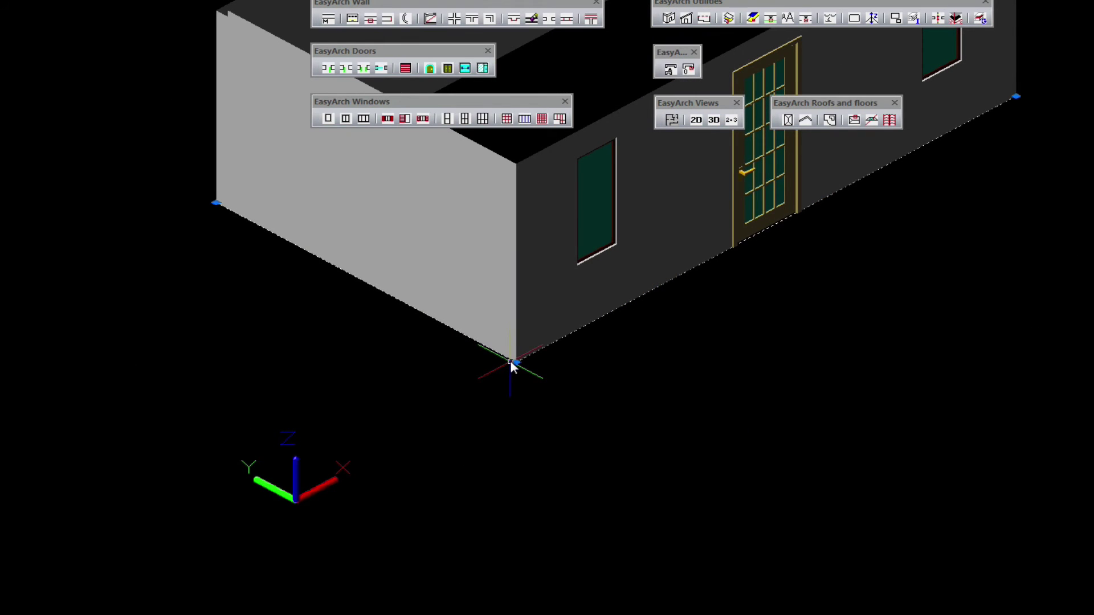
# - Pick the wall's bottom and top corners for the roof-level outline, then return to 2D plan
pyautogui.click(509, 366)
pyautogui.click(518, 161)
pyautogui.click(698, 120)
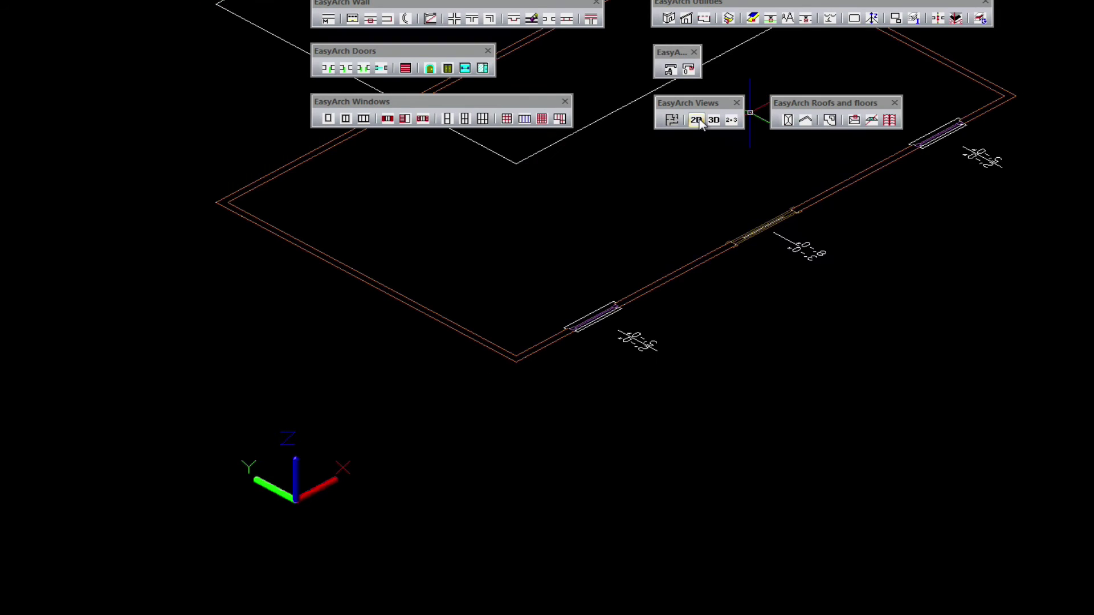
# - Accept the hip roof settings and pick the outline's lower, right and top corners
pyautogui.moveTo(623, 207)
pyautogui.mouseDown(button='middle')
pyautogui.moveTo(372, 456)
pyautogui.moveTo(411, 471)
pyautogui.mouseUp(button='middle')
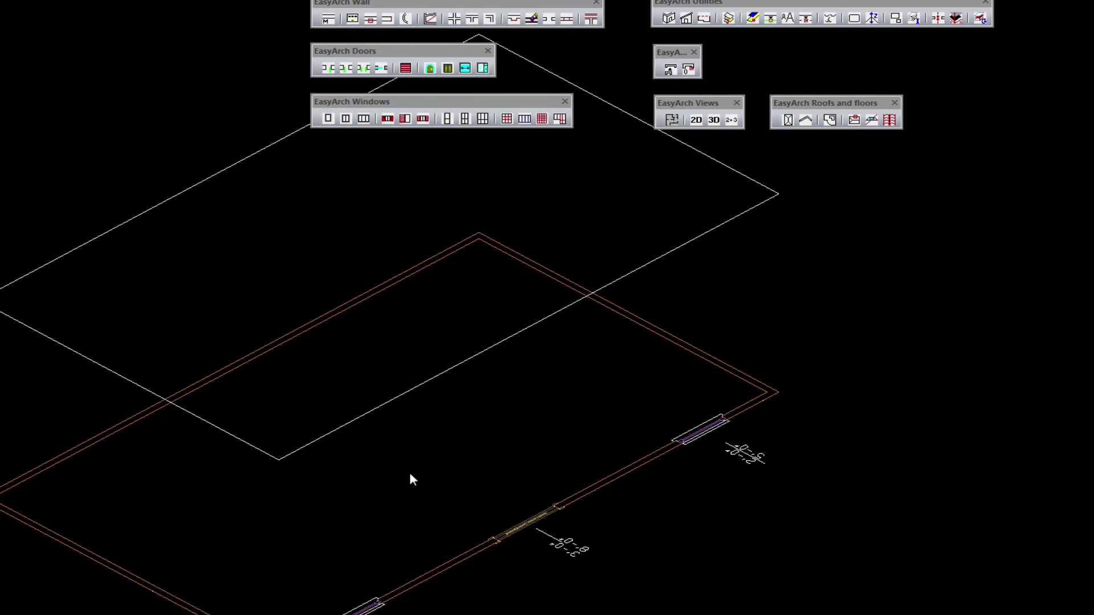
pyautogui.click(294, 428)
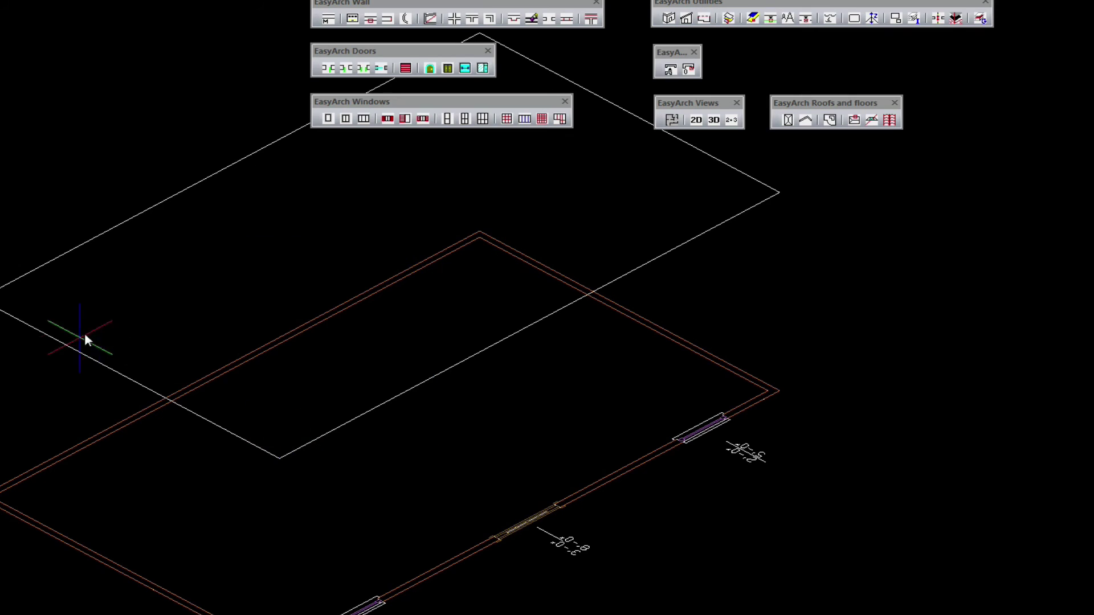
pyautogui.click(282, 460)
pyautogui.click(776, 195)
pyautogui.click(484, 41)
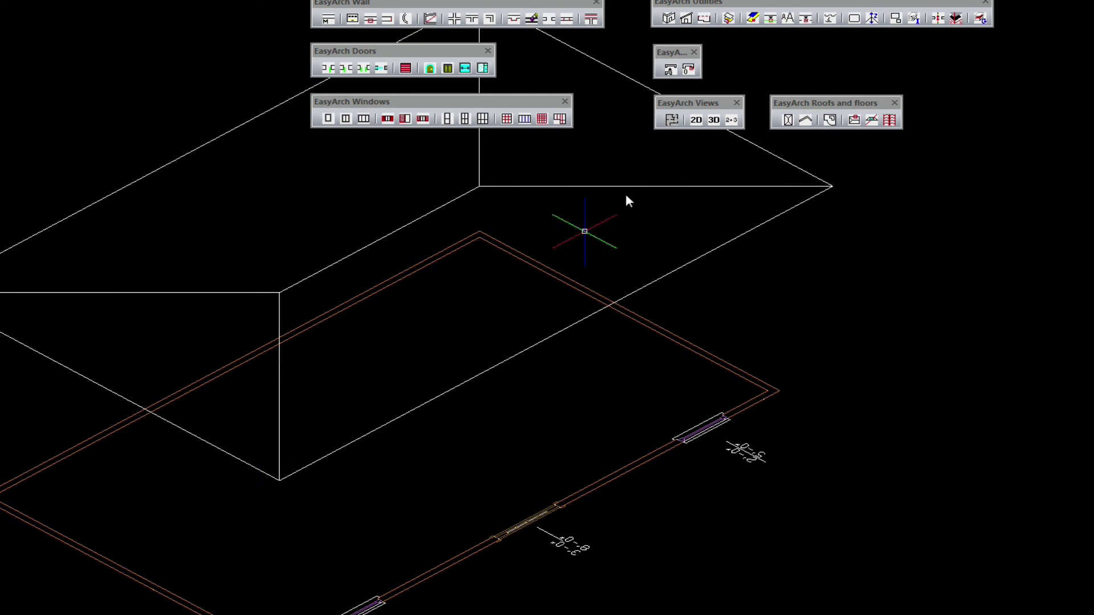
# - Show the roofed house shaded in 3D and orbit it to a near-frontal view
pyautogui.click(714, 121)
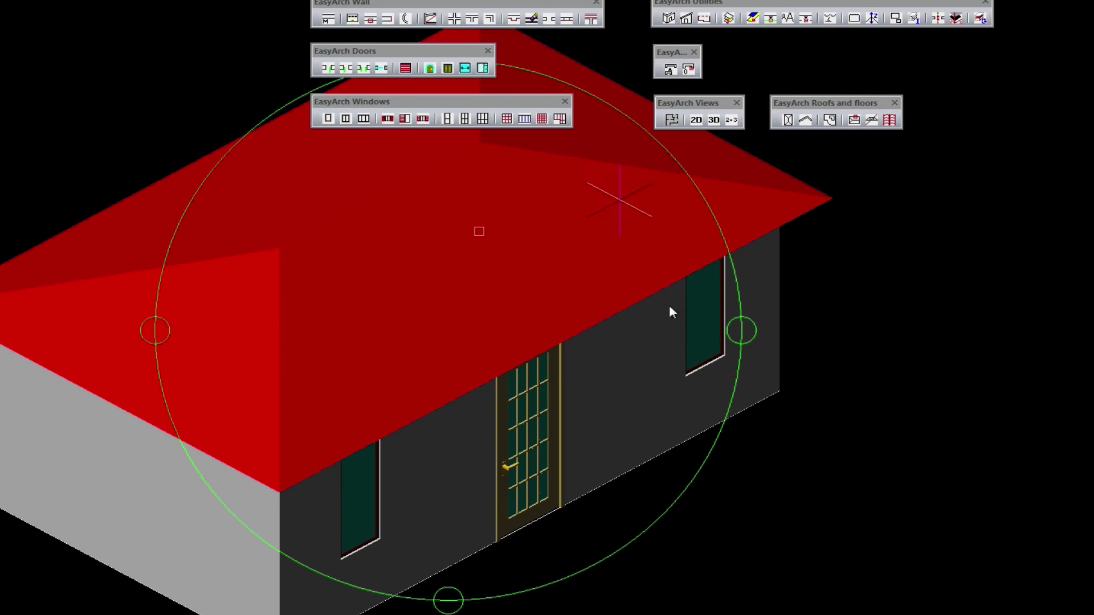
pyautogui.moveTo(755, 357); pyautogui.dragTo(388, 325)
pyautogui.moveTo(837, 342)
pyautogui.mouseDown()
pyautogui.moveTo(775, 419)
pyautogui.moveTo(551, 403)
pyautogui.moveTo(521, 442)
pyautogui.moveTo(525, 420)
pyautogui.moveTo(534, 463)
pyautogui.moveTo(747, 447)
pyautogui.mouseUp()
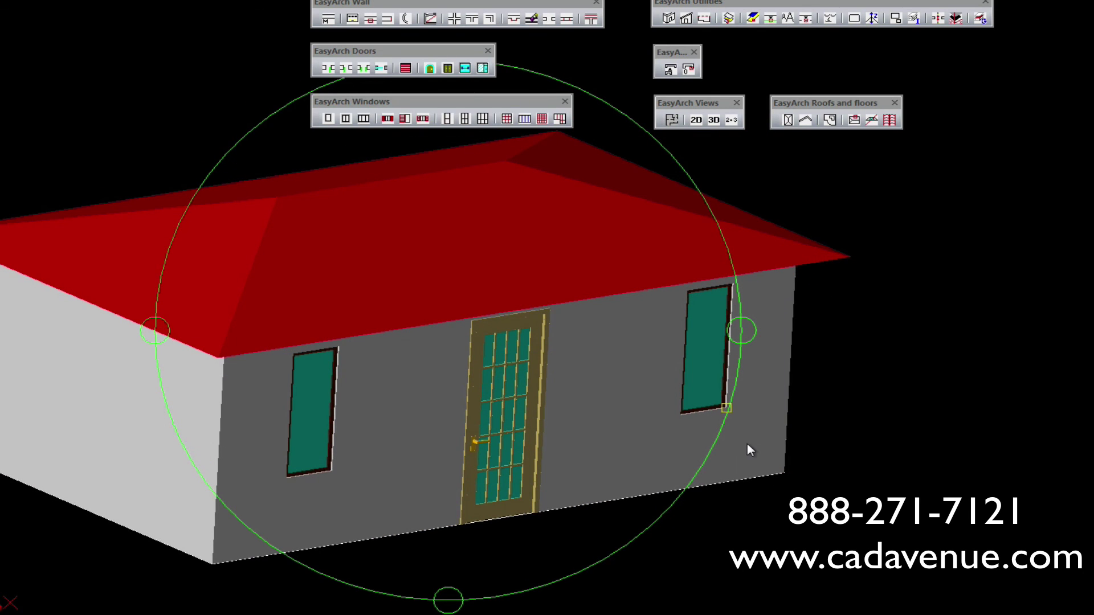